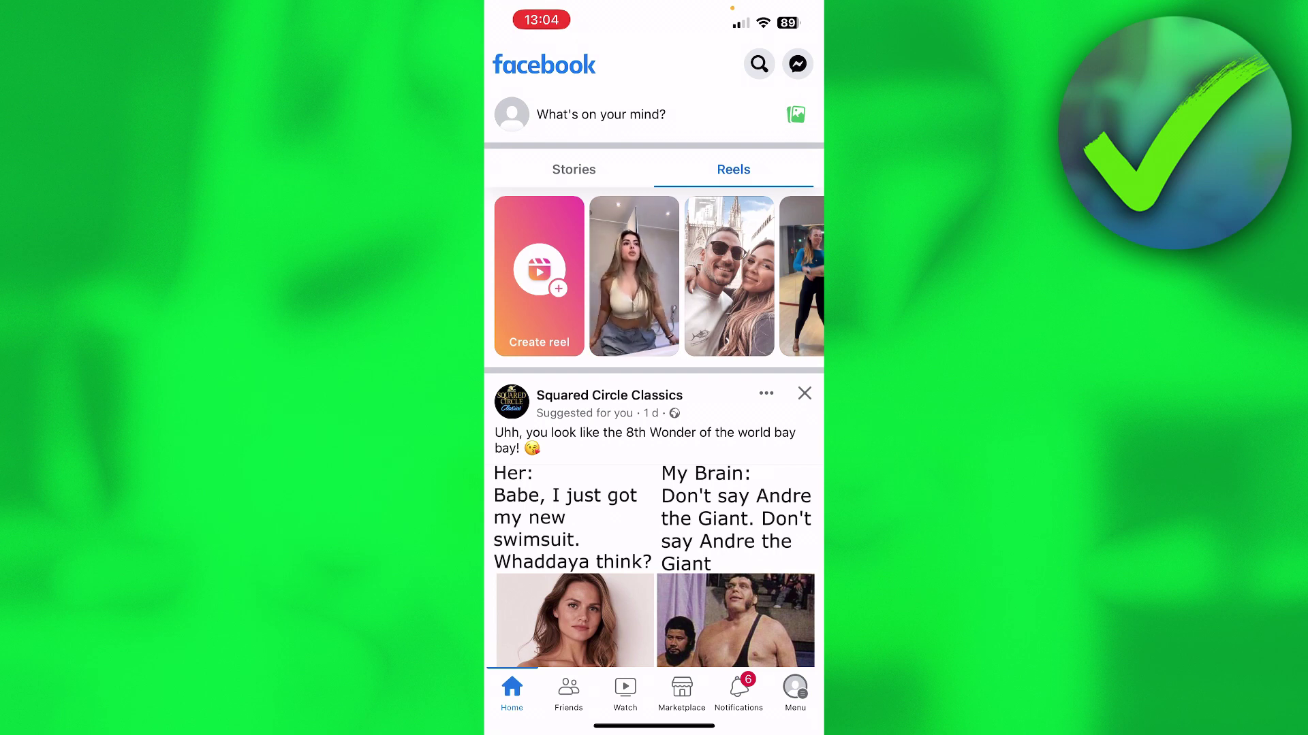
Step: Open the Facebook Menu screen with Pages, Groups and Saved shortcuts
left_click(795, 692)
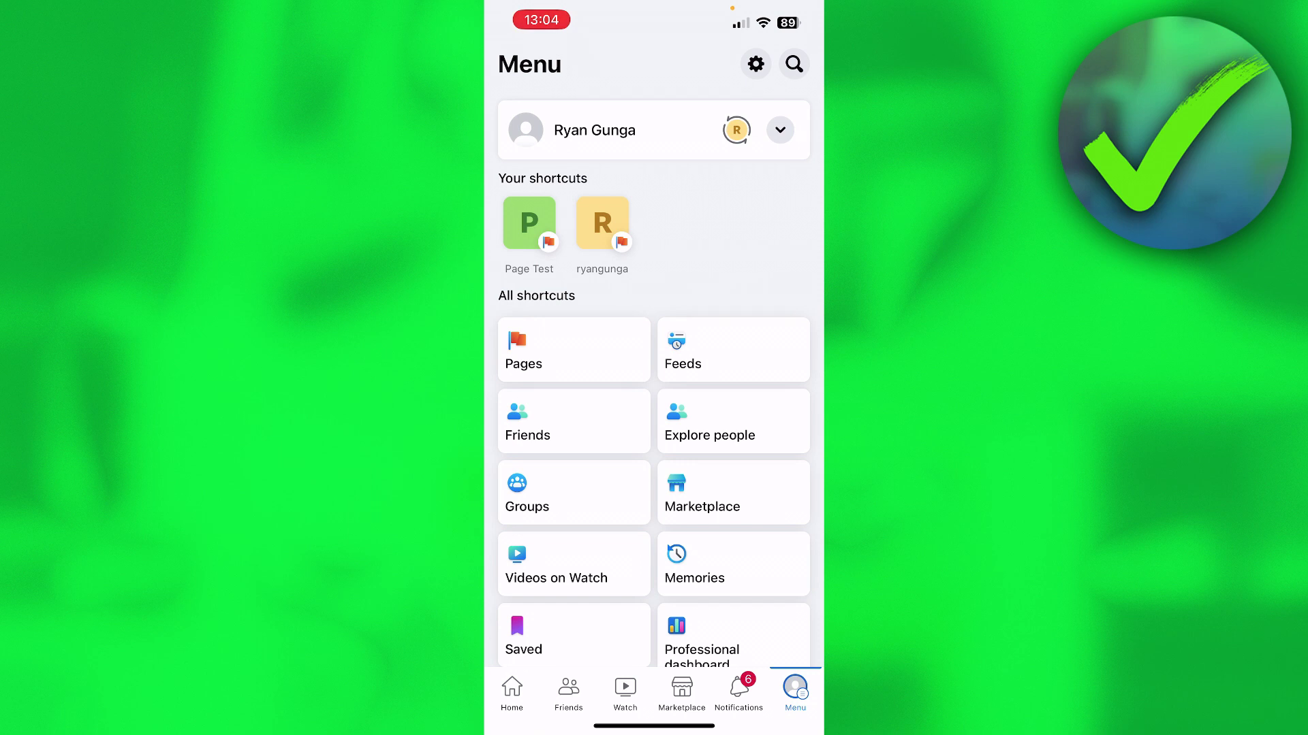
Step: Open Settings & privacy, then the Accounts Centre card
left_click(756, 63)
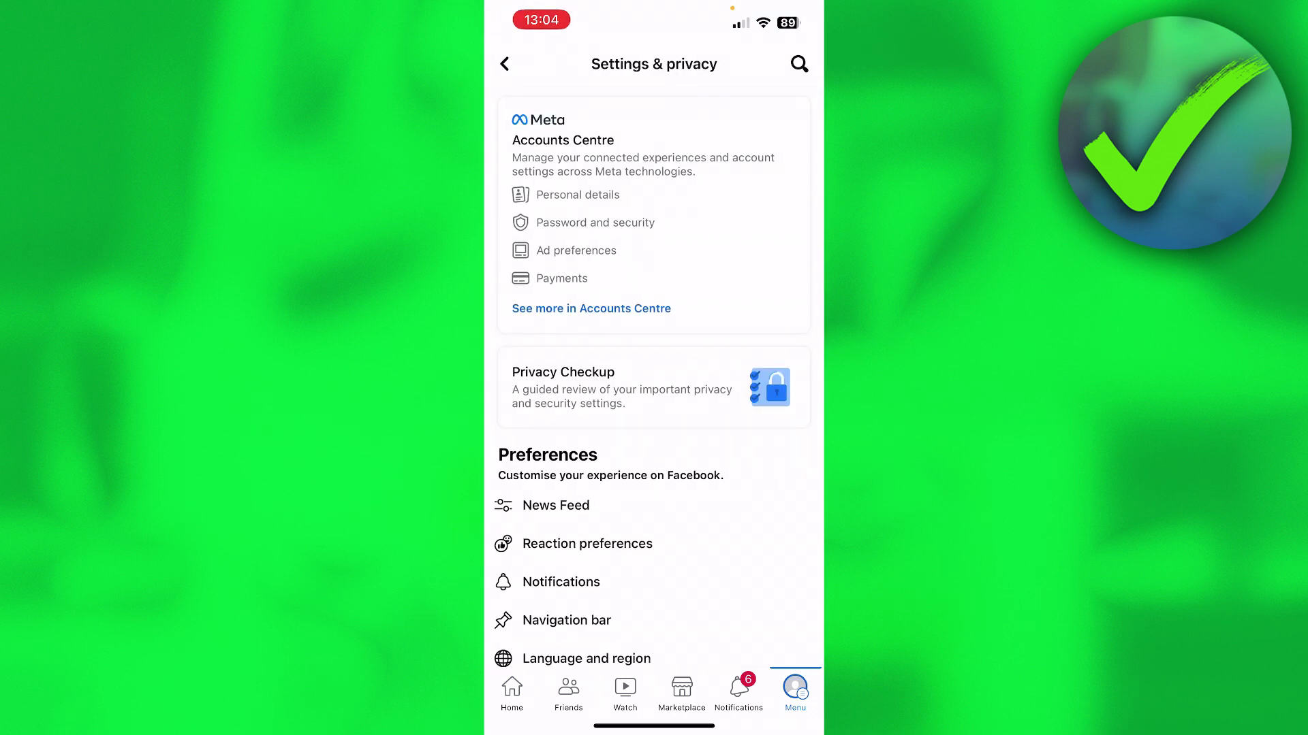
scroll(654, 378, "down", 10)
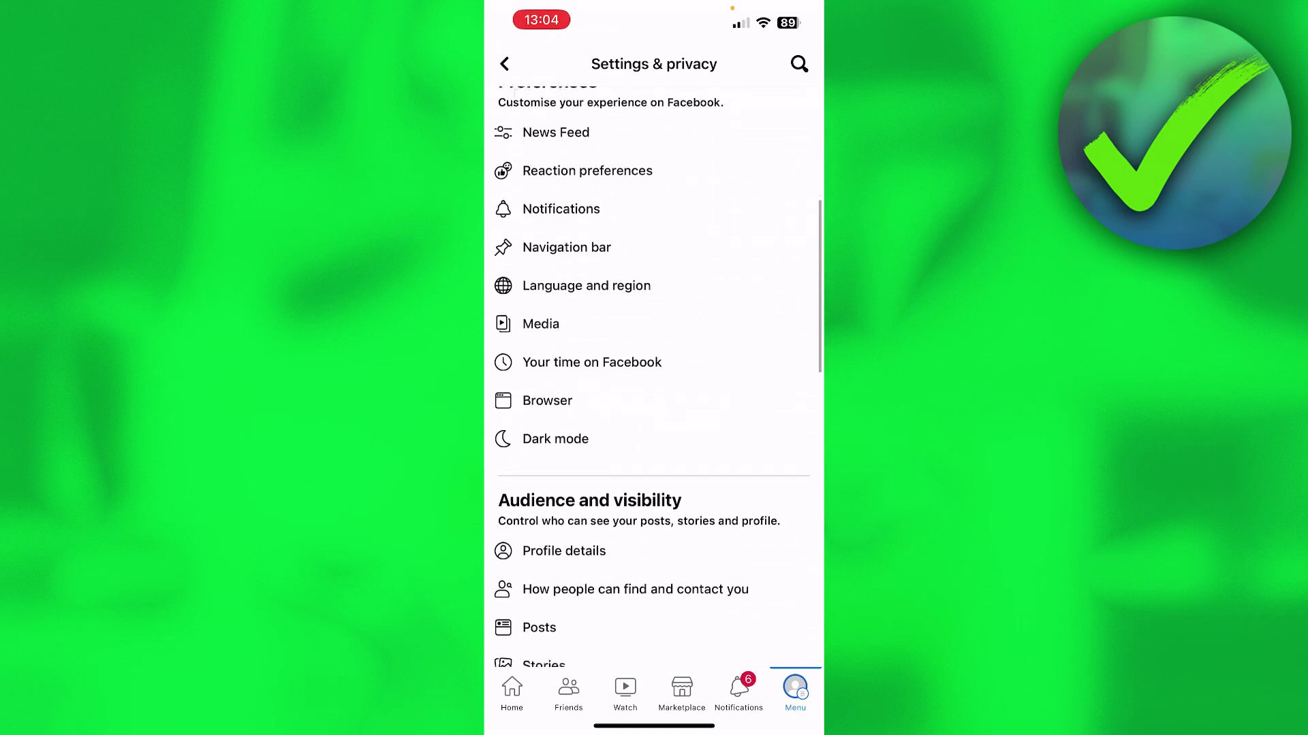
scroll(654, 378, "up", 10)
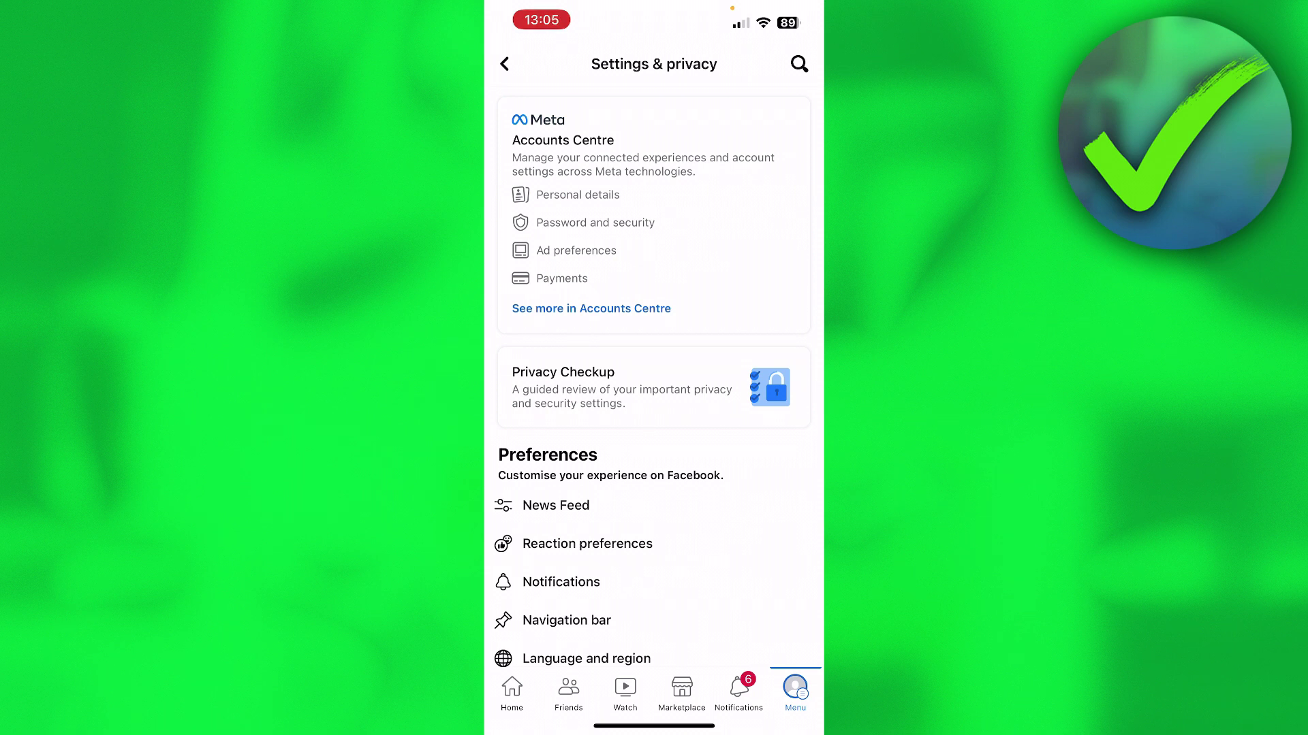
left_click(654, 216)
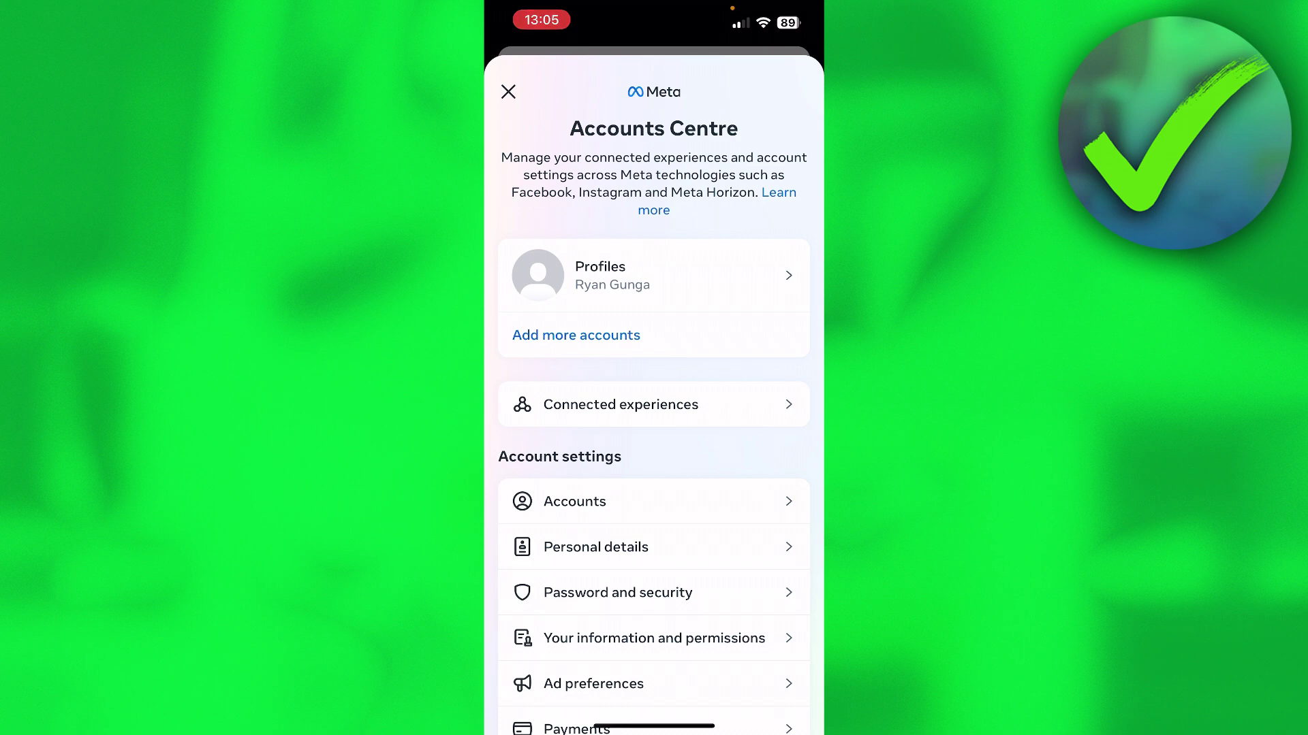
scroll(653, 425, "down", 2)
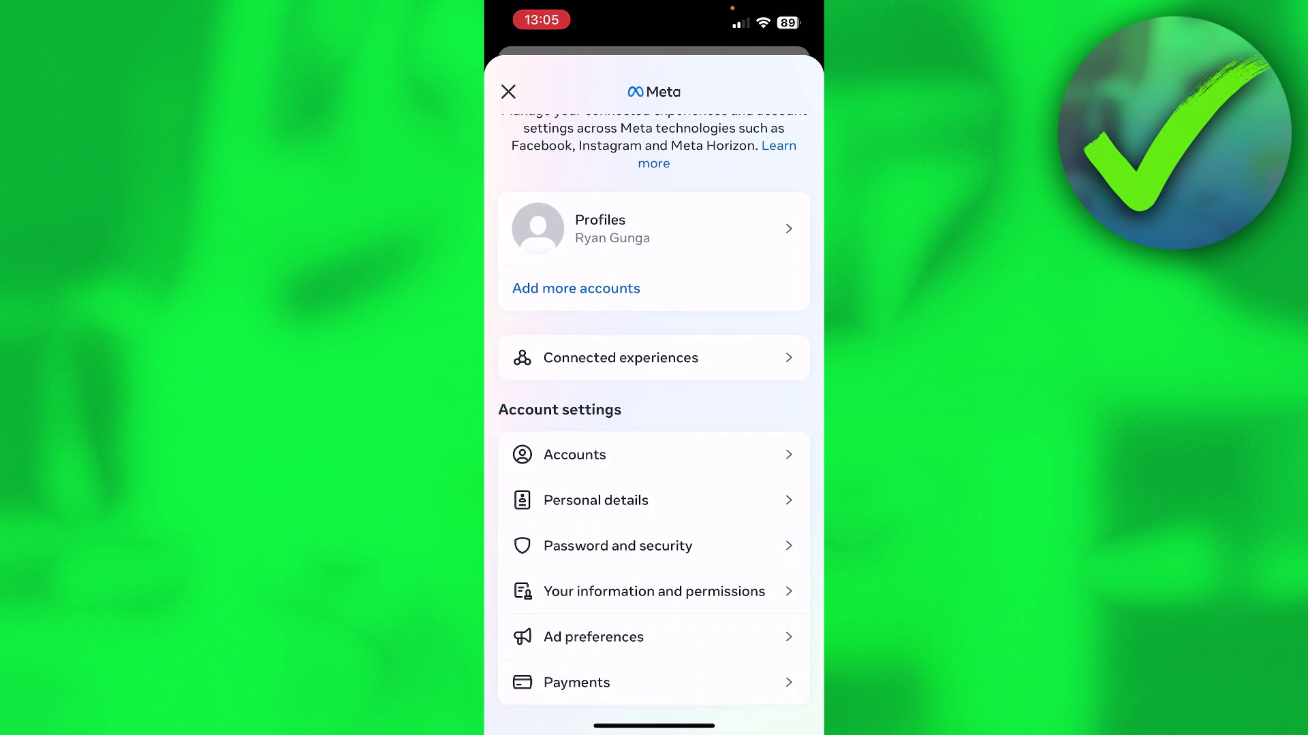
scroll(654, 425, "up", 2)
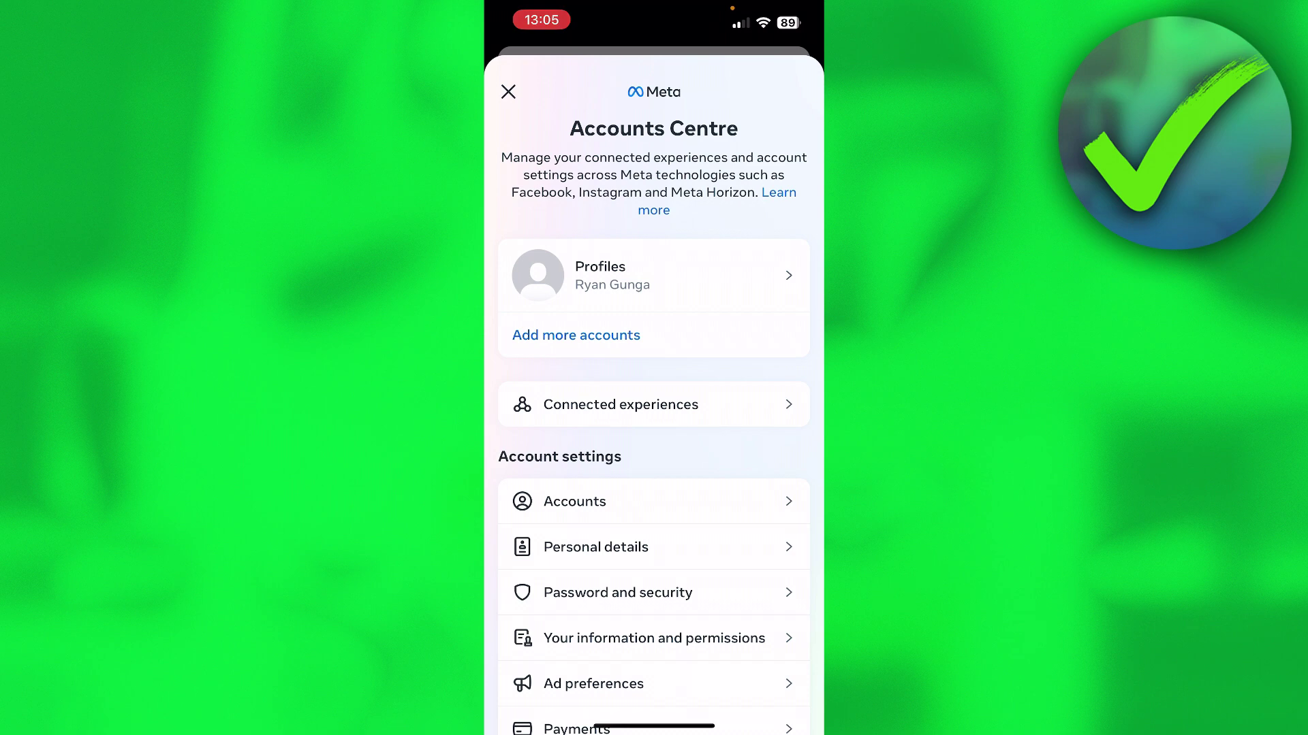
Step: View the linked Facebook and Instagram profiles, then return to the Accounts Centre overview
left_click(617, 593)
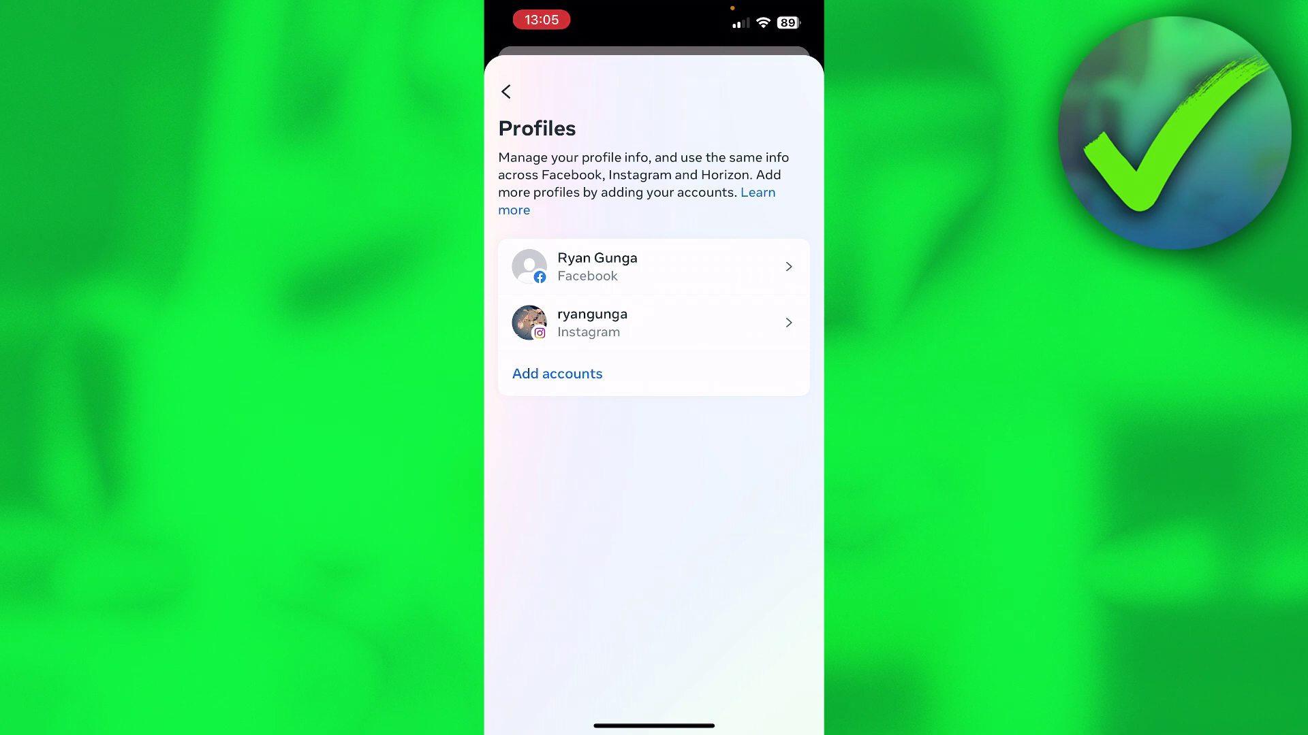
left_click(505, 91)
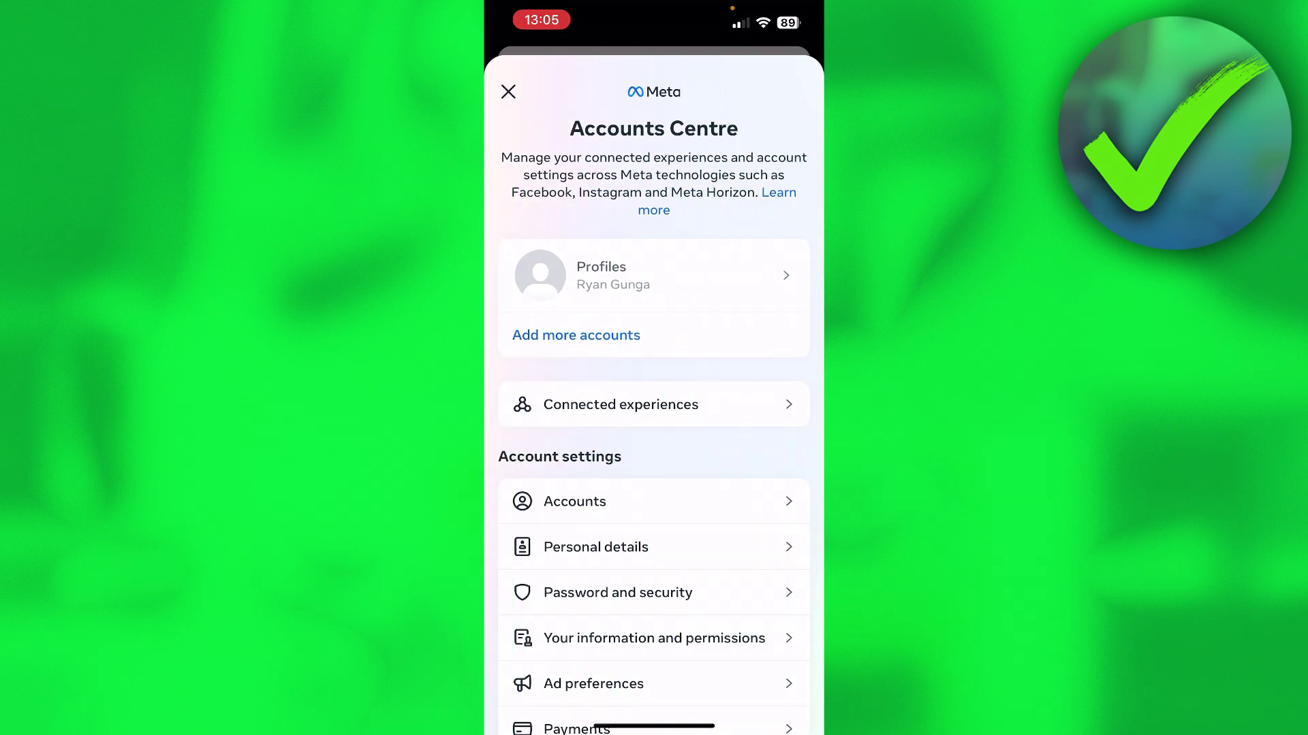
Step: Open the Facebook profile's Name page via Profiles, then go back to the profile overview
left_click(574, 501)
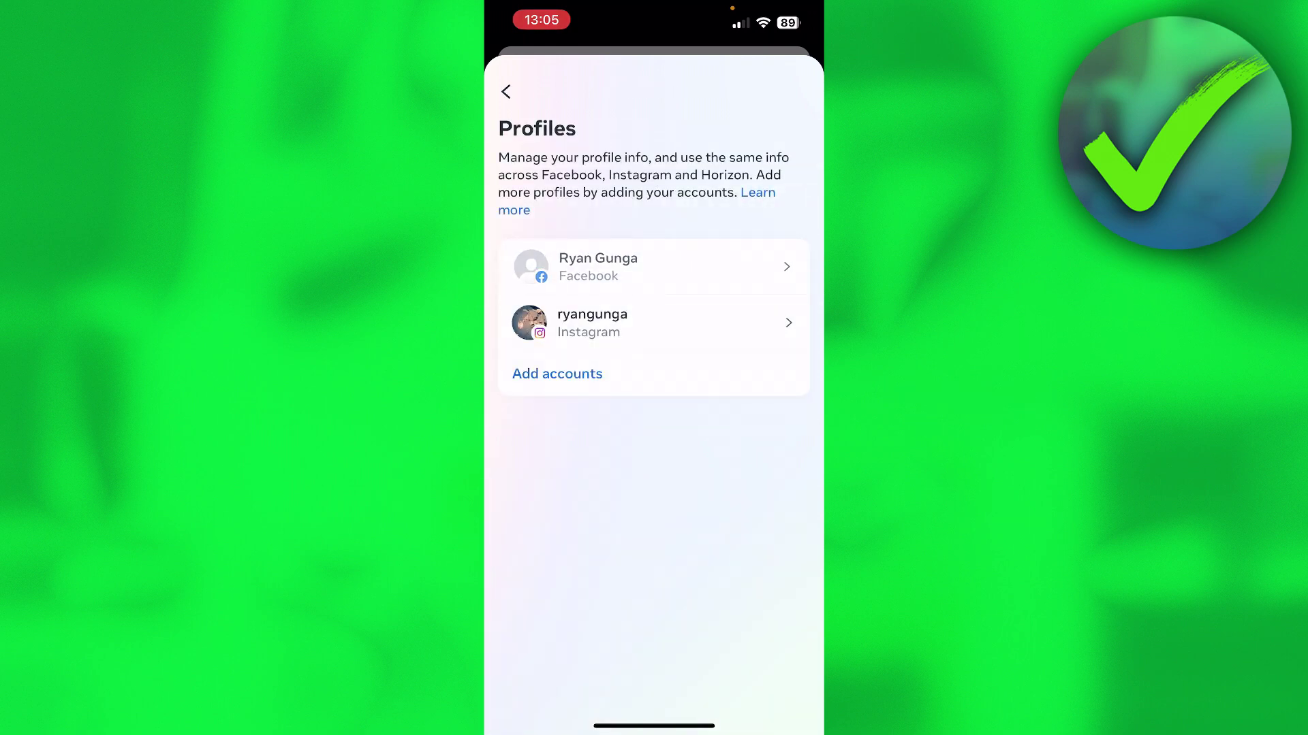
left_click(654, 266)
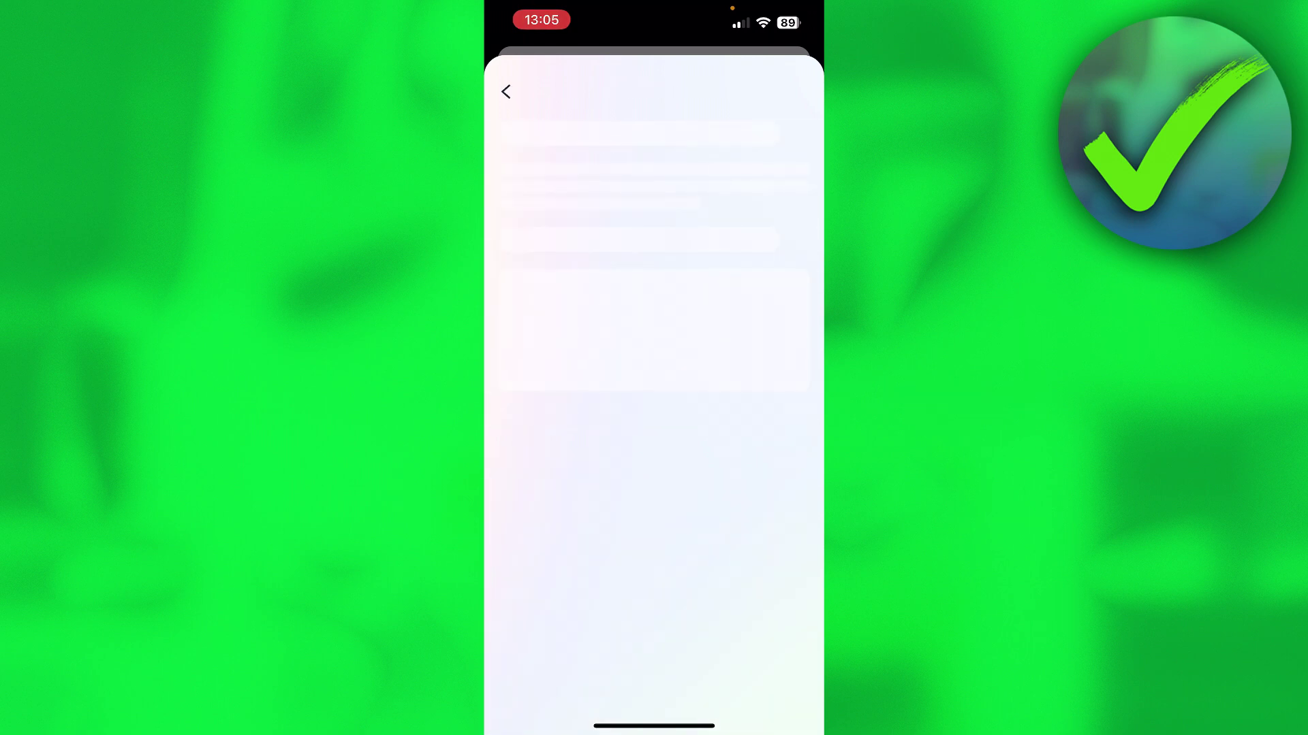
left_click(613, 293)
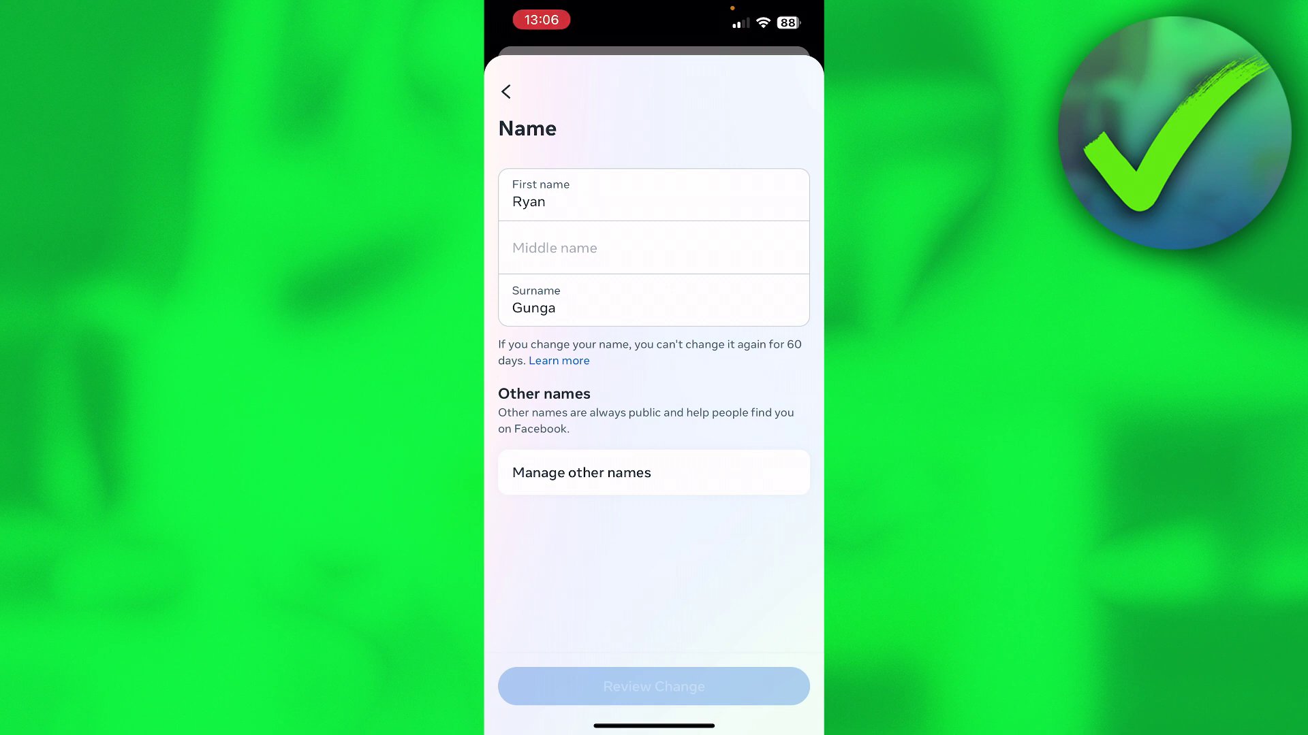
left_click(505, 92)
Step: Check the Username editor without changes, then reopen the Facebook profile's Name page
left_click(654, 338)
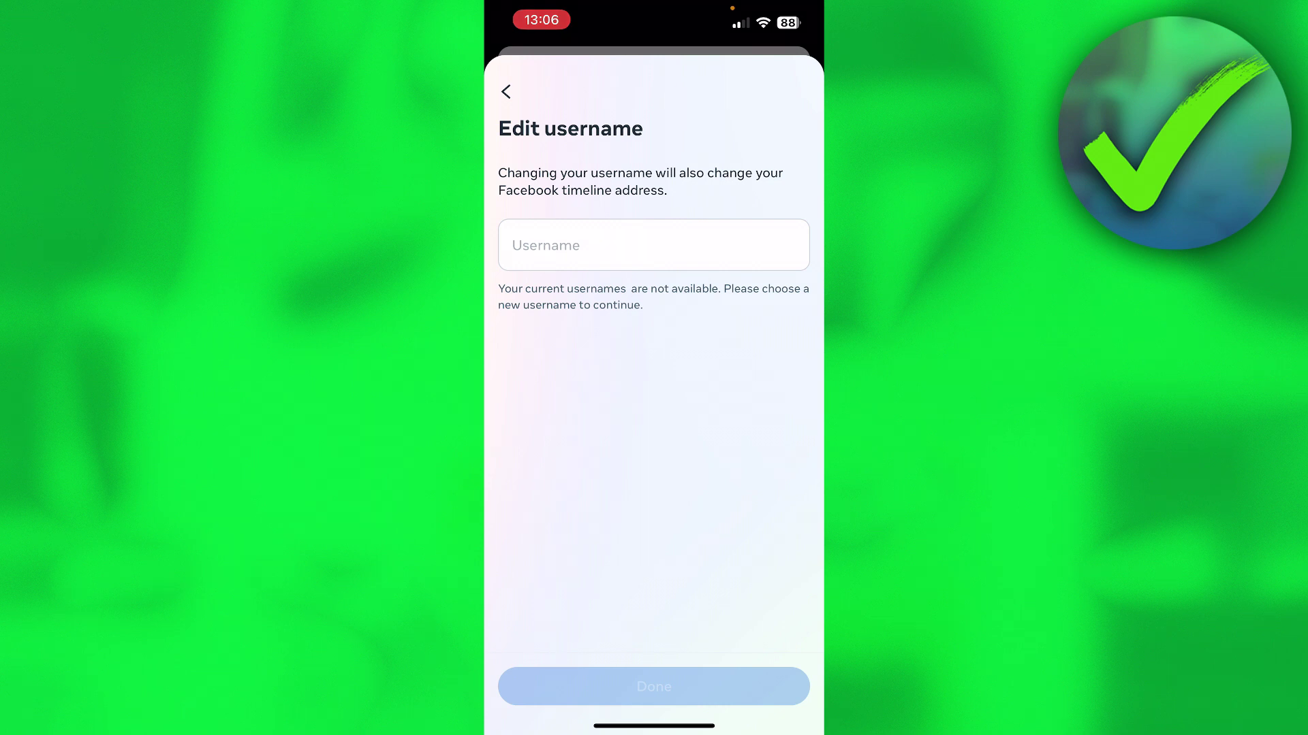
left_click(506, 92)
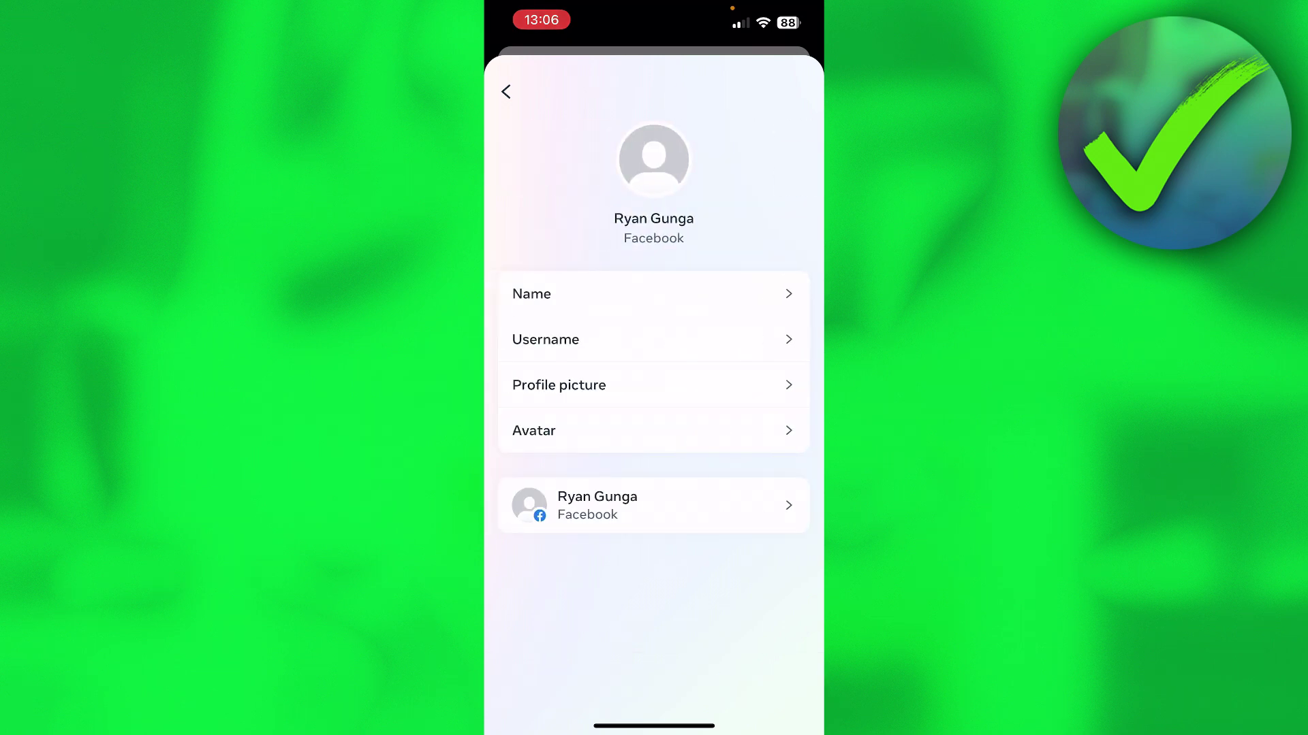
left_click(655, 294)
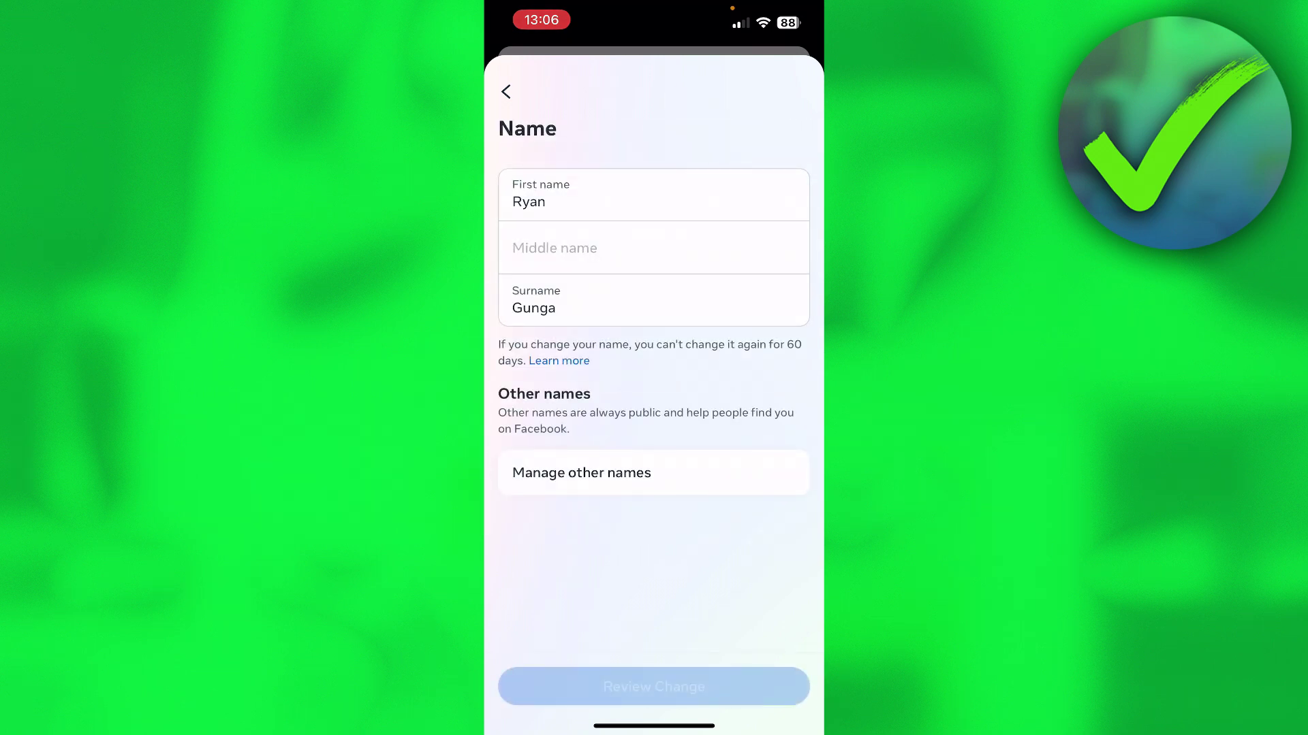